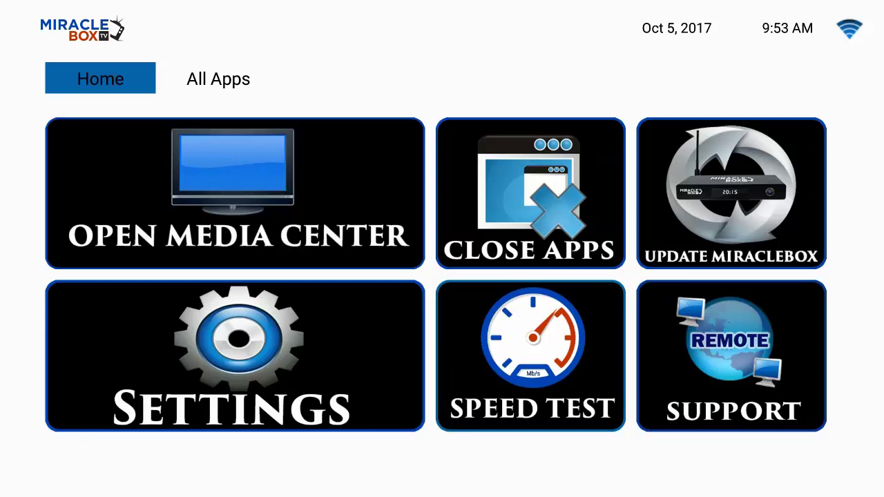
From the box's Settings tile, go to the Other tab and choose More Settings.
key(Down)
key(Down)
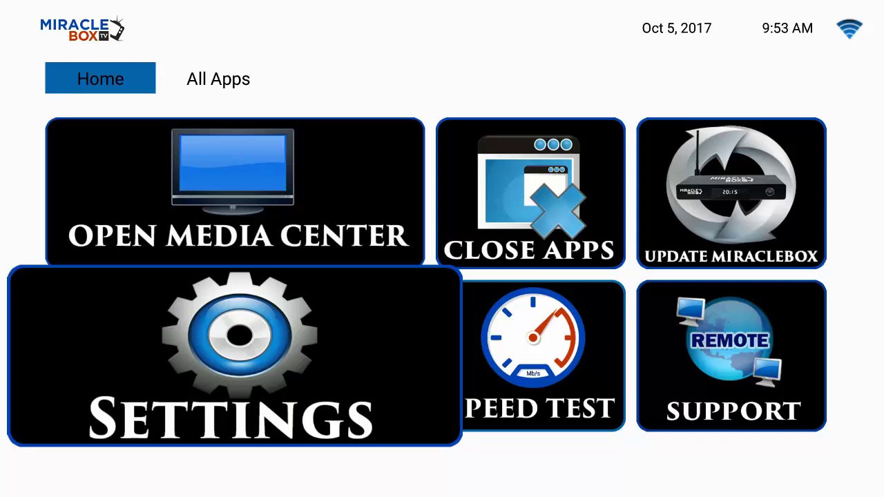
key(Return)
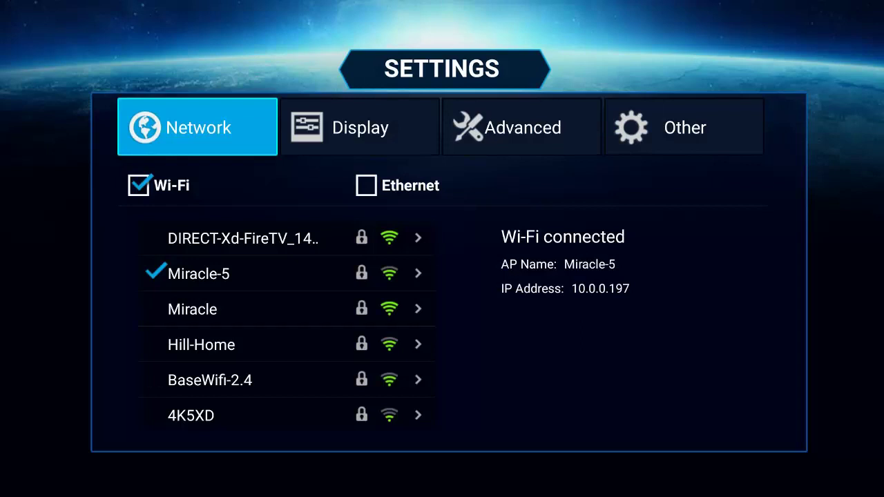
key(Right)
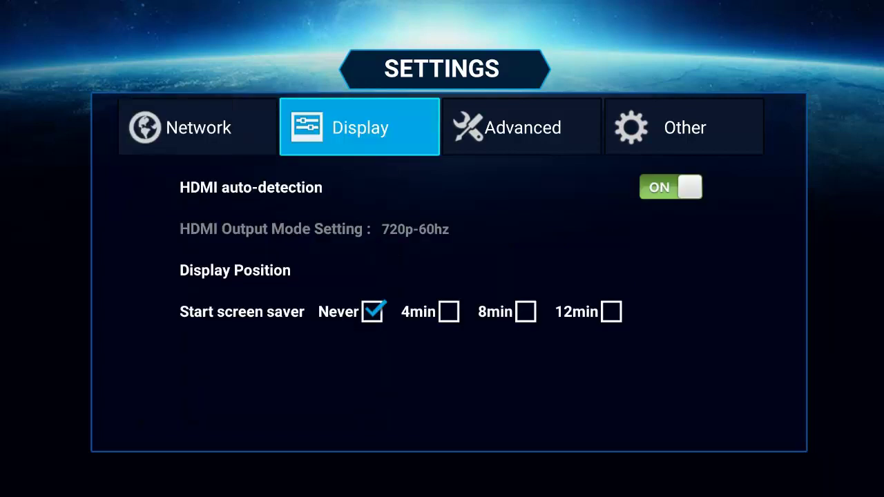
key(Right)
key(Right)
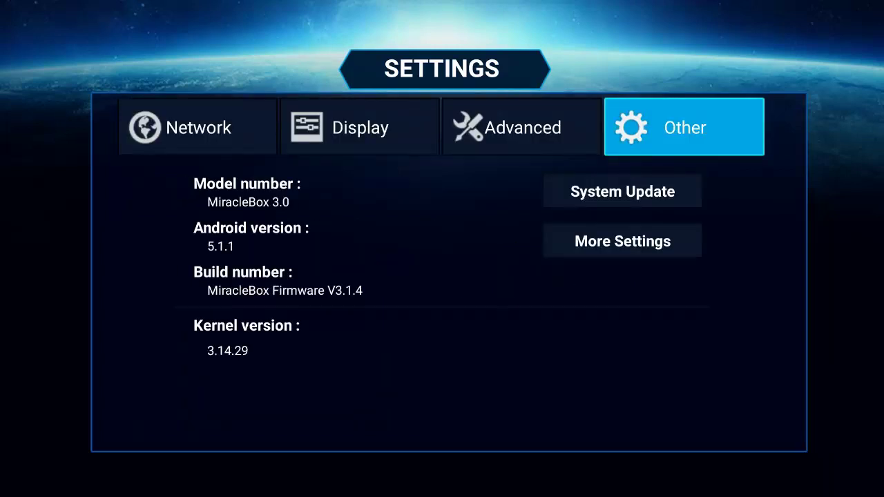
key(Down)
key(Down)
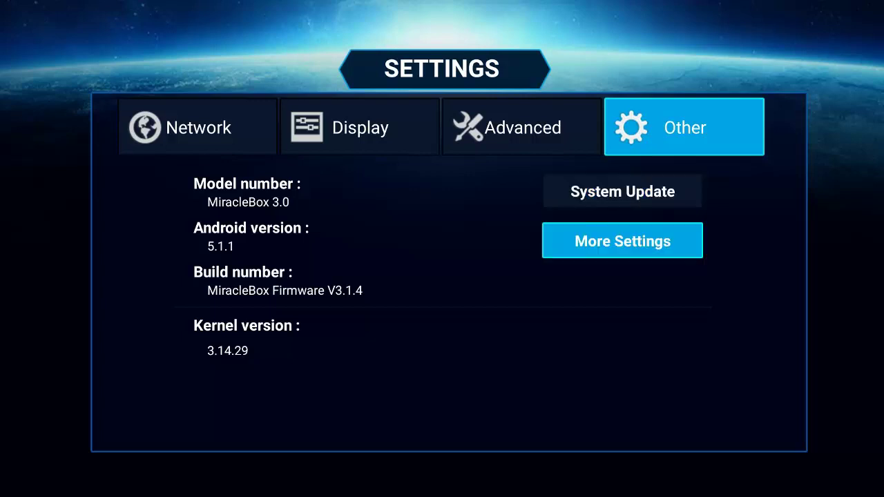
key(Return)
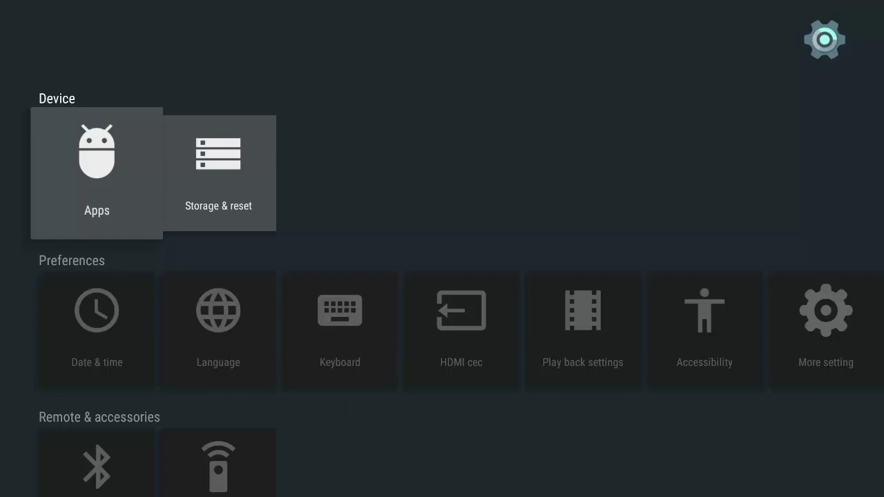
Open Apps under Device and select Kodi in Downloaded apps.
key(Return)
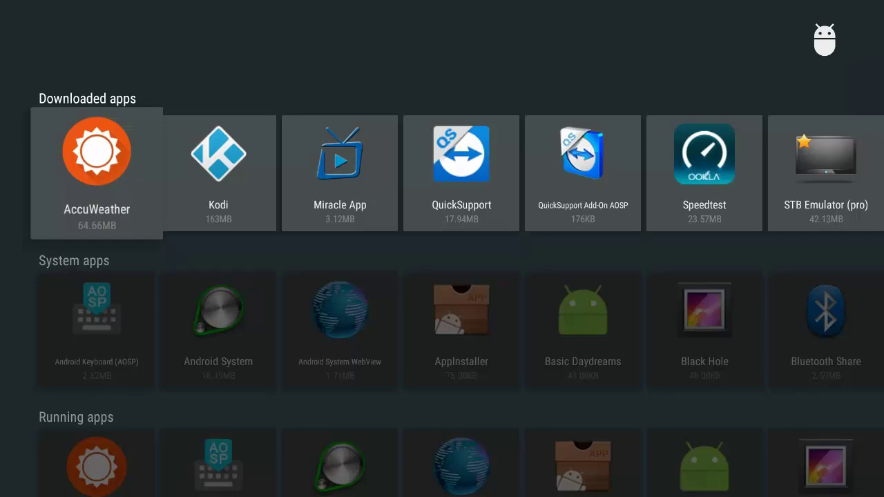
key(Right)
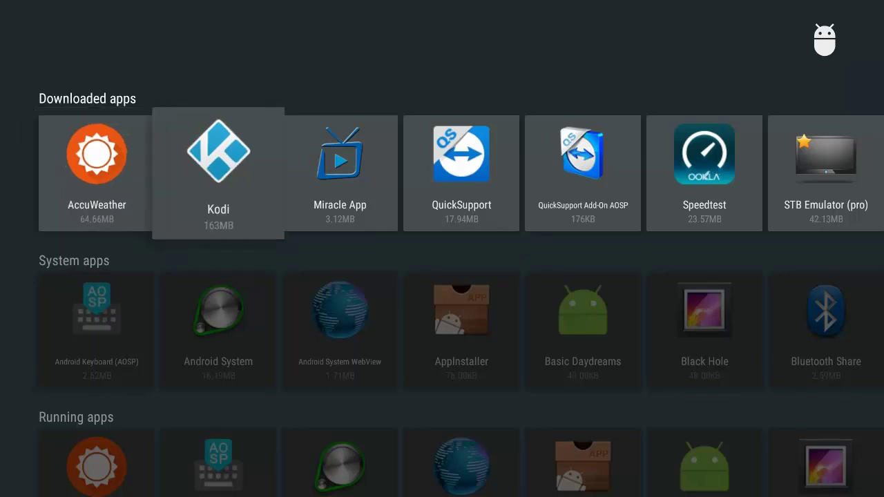
key(Return)
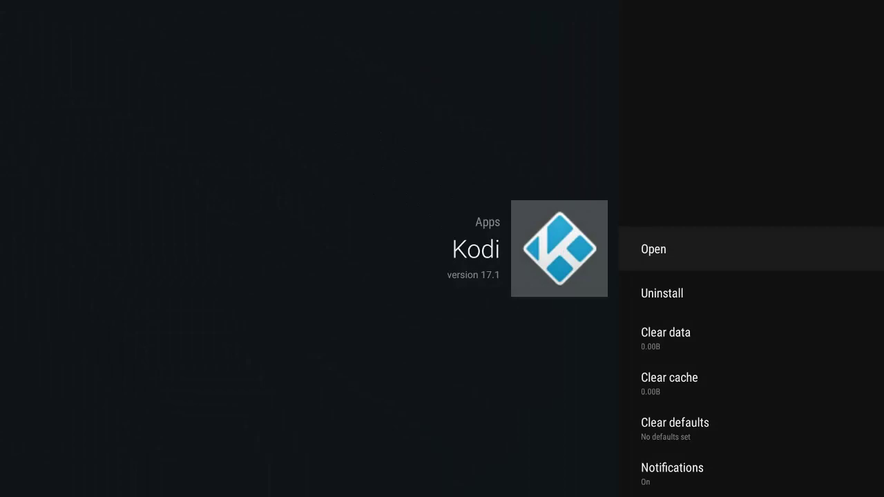
Uninstall Kodi, confirm both OK prompts, and back out of the app list.
key(Down)
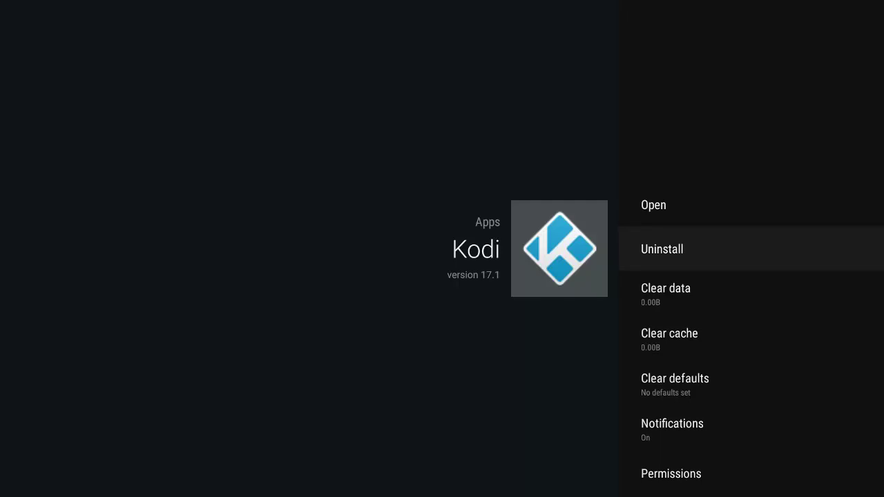
key(Return)
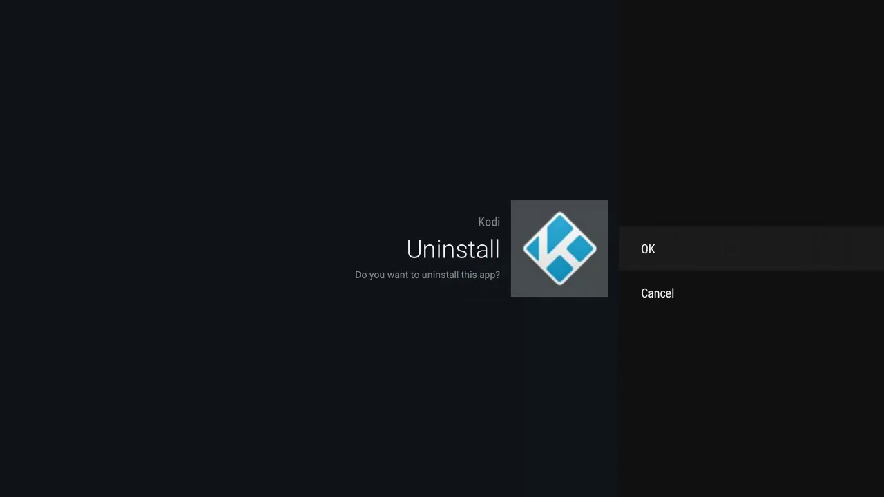
key(Return)
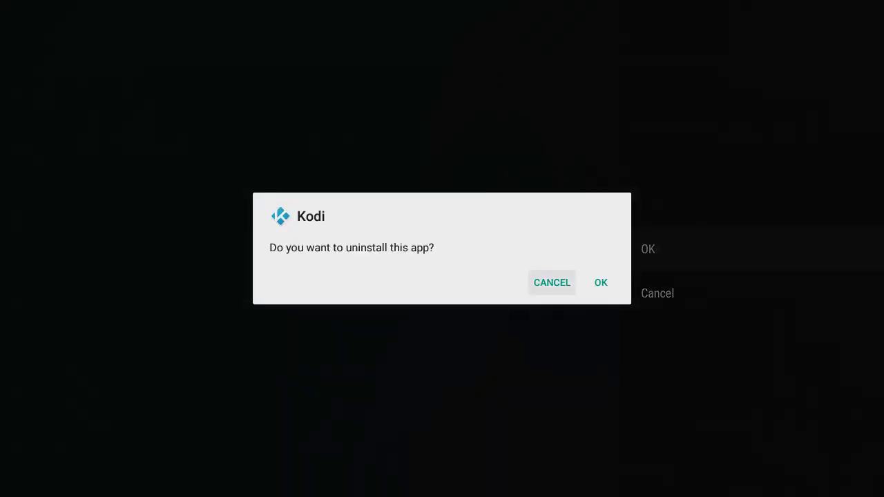
key(Right)
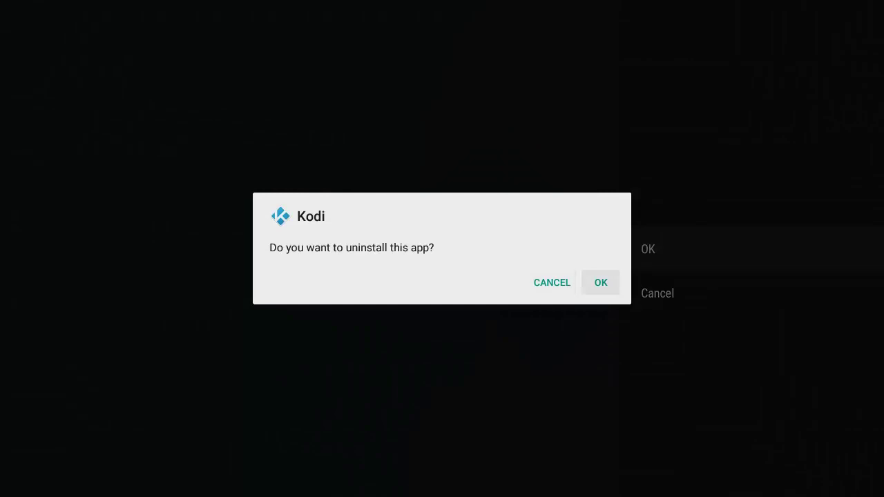
key(Return)
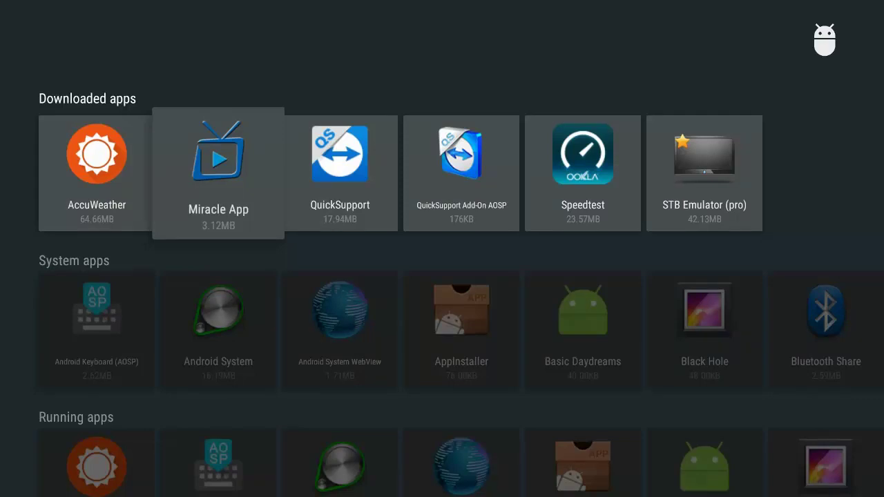
key(Escape)
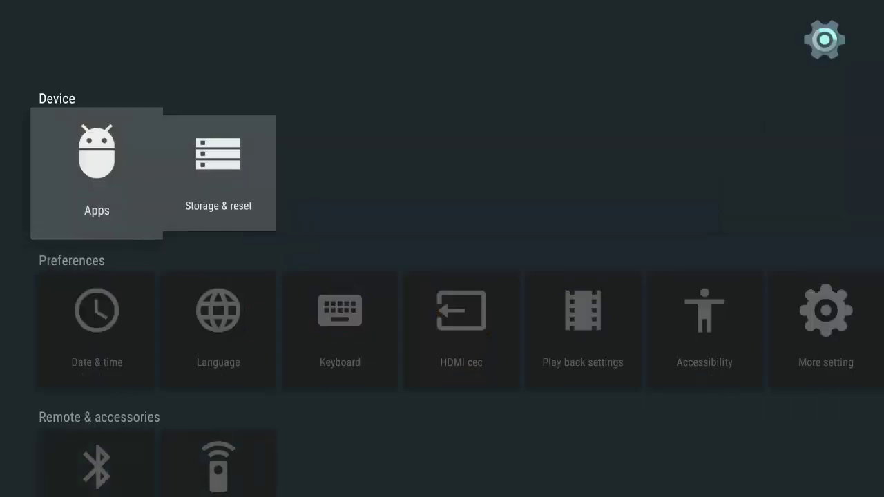
Return to the MiracleBox home launcher and launch the Update Miraclebox tile.
key(Escape)
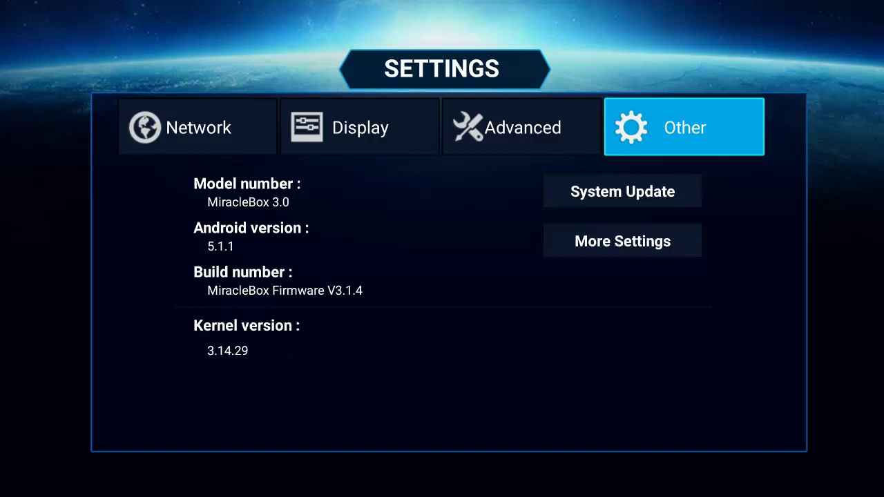
key(Escape)
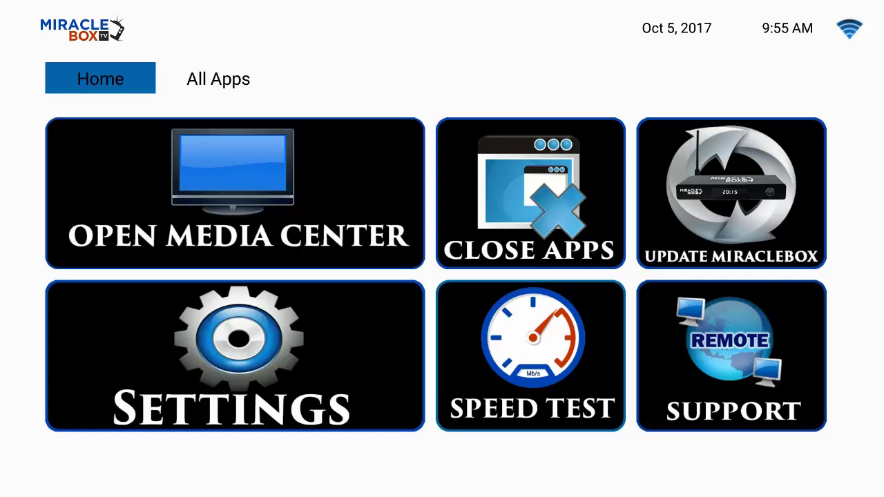
click(235, 193)
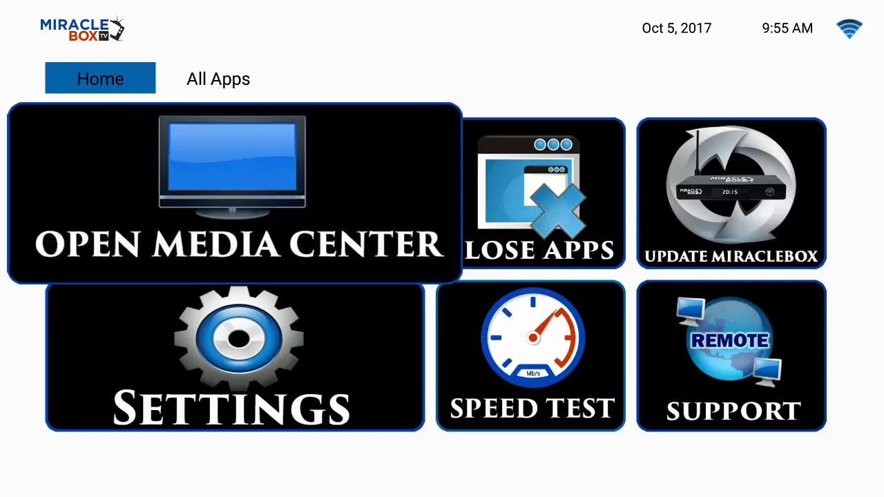
click(531, 194)
click(730, 193)
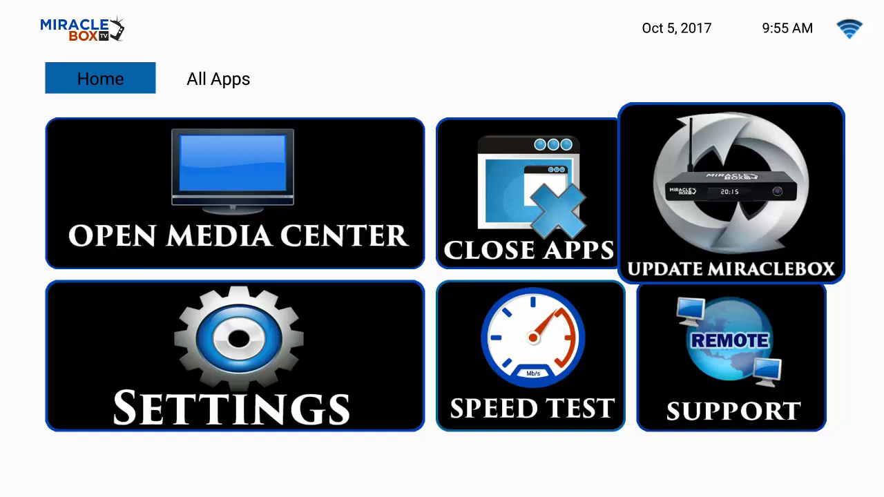
key(Return)
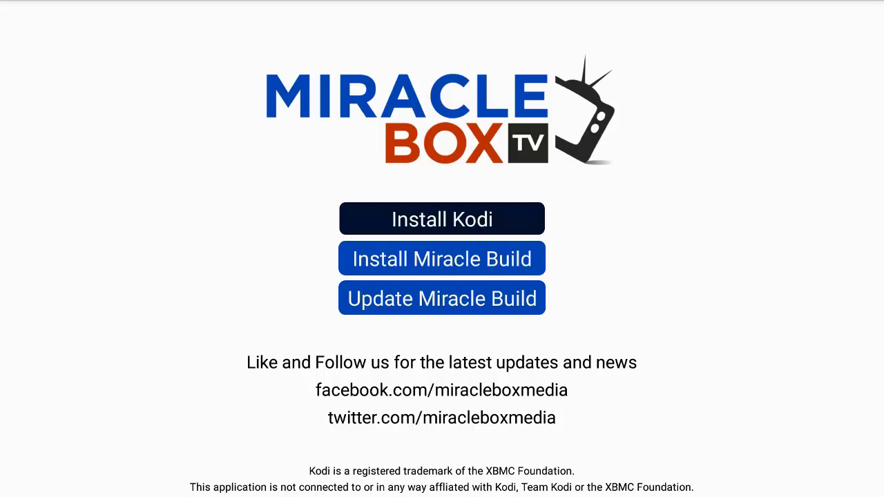
Download Kodi with Install Kodi, accept INSTALL on the permissions screen, then press DONE.
key(Return)
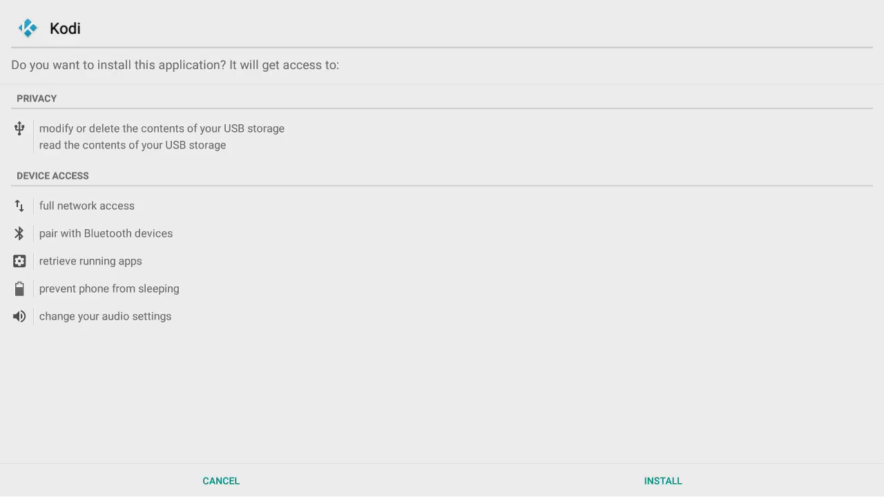
click(221, 480)
click(662, 480)
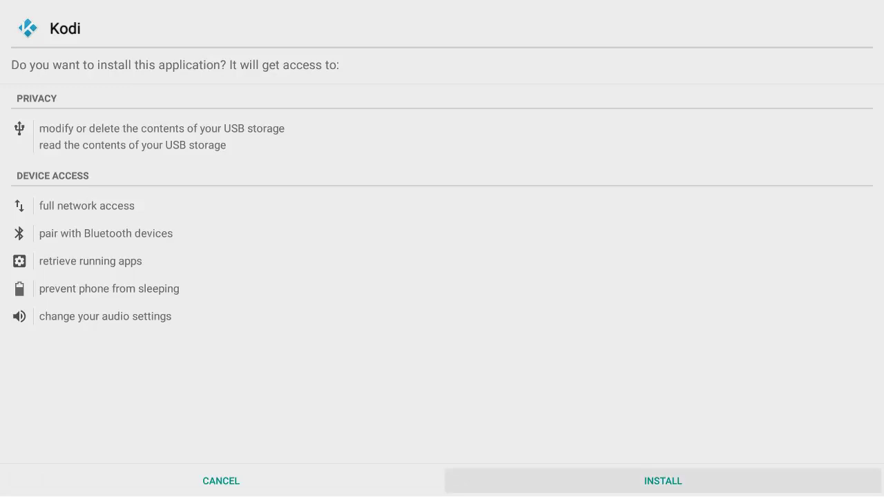
key(Return)
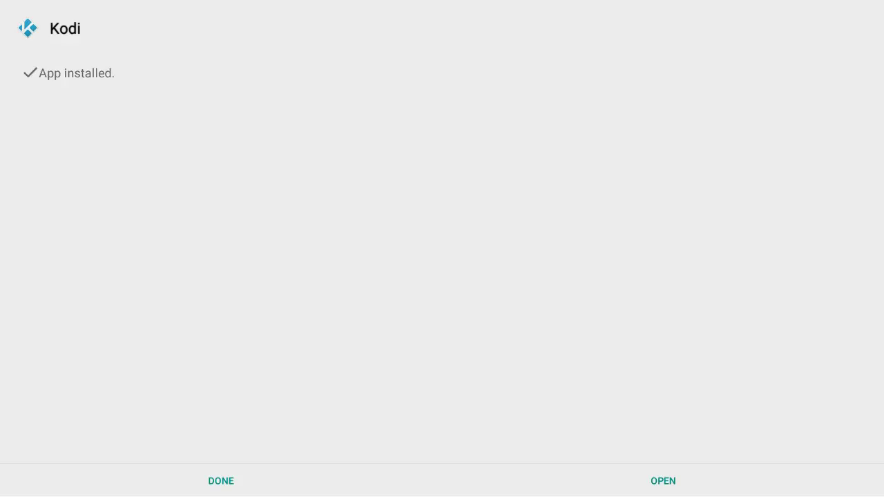
click(221, 480)
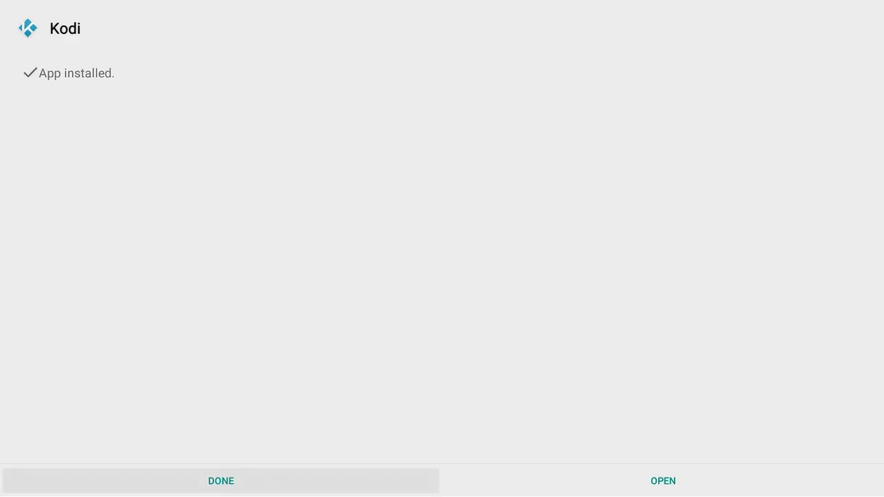
key(Return)
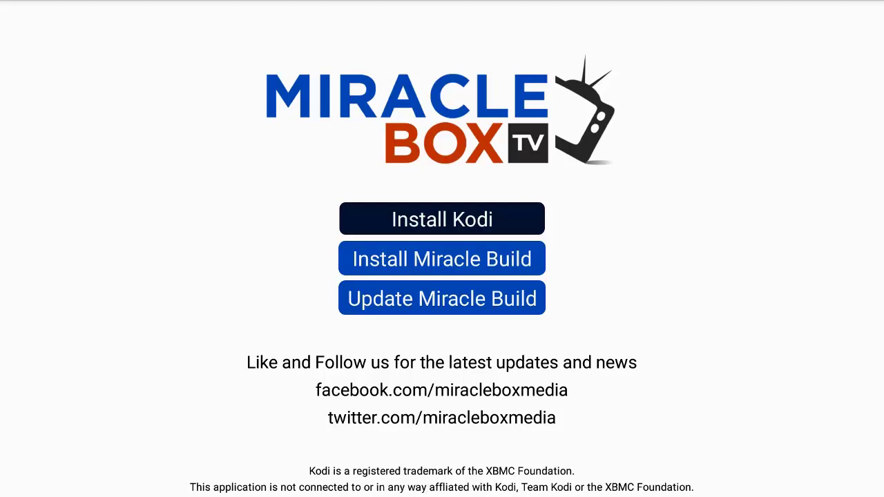
Run Update Miracle Build from the Remote server and acknowledge the success message.
key(Down)
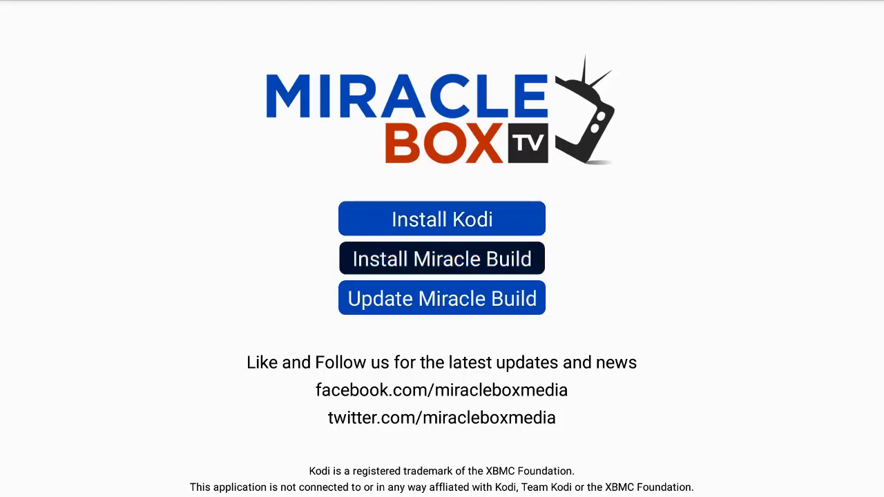
key(Down)
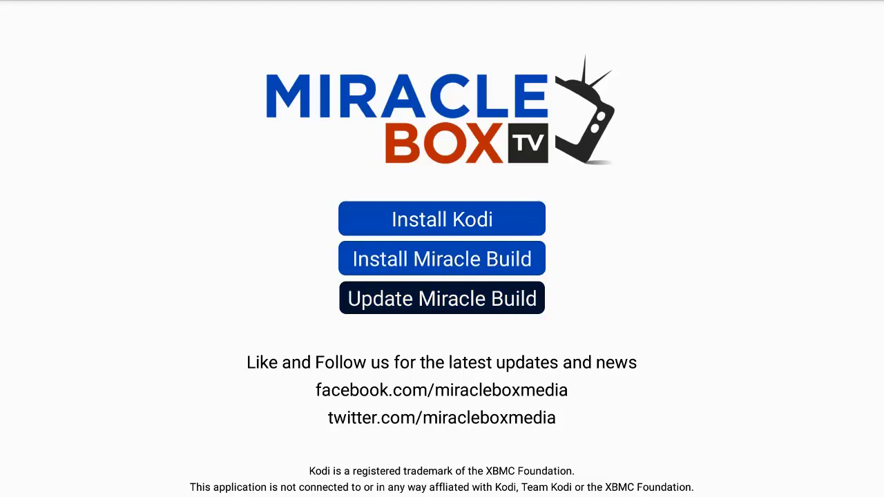
key(Return)
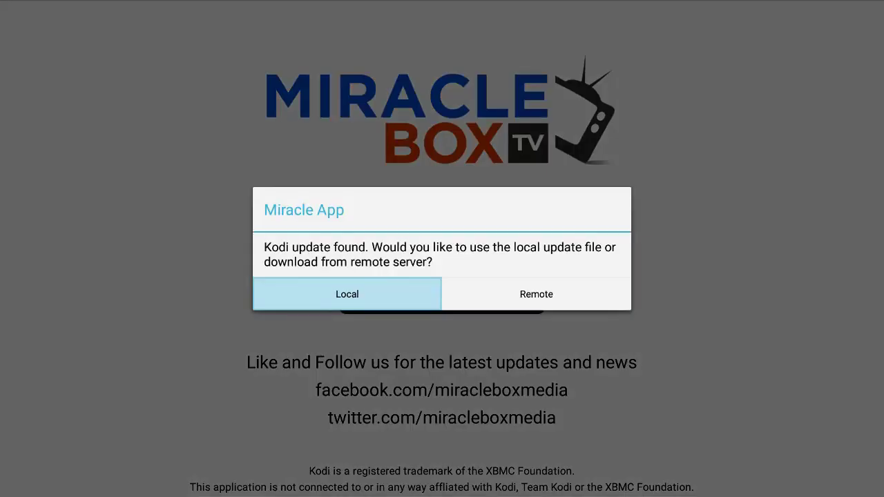
key(Right)
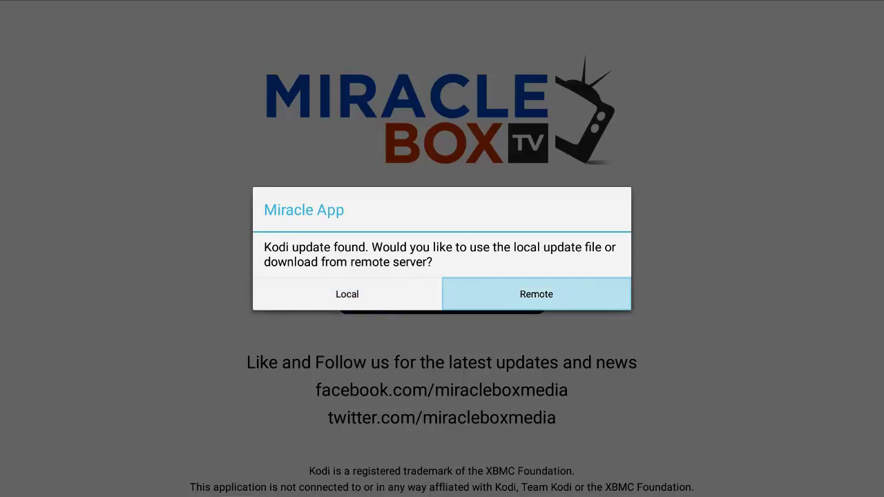
key(Return)
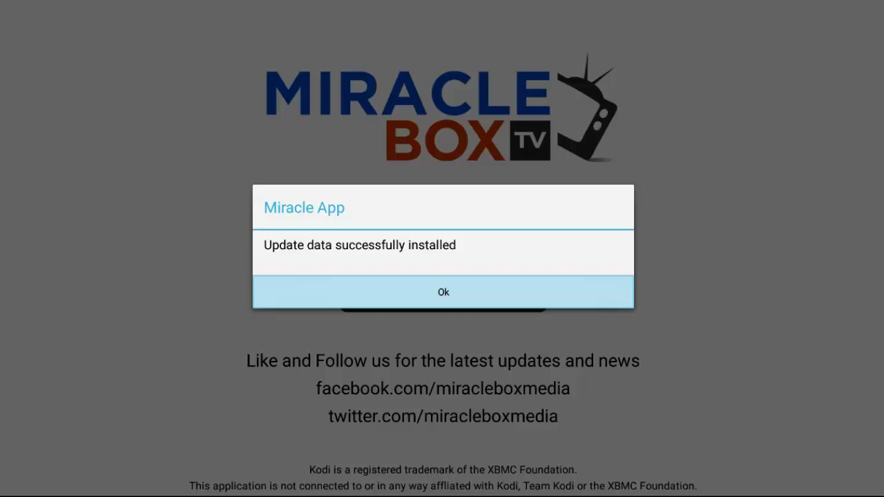
key(Return)
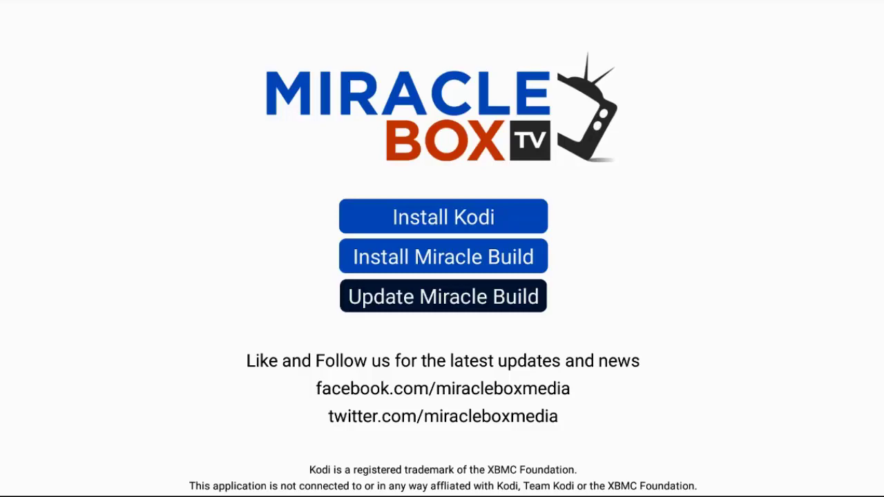
Leave Miracle App for the home launcher and start Kodi from Open Media Center.
key(Escape)
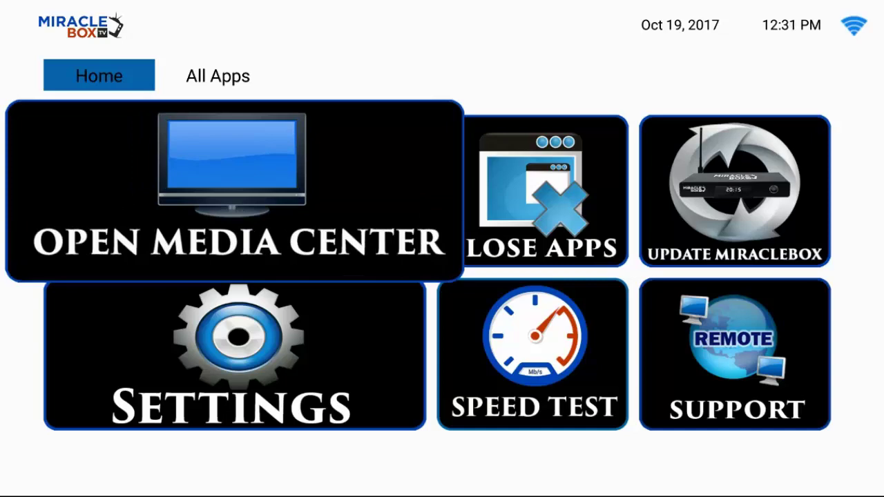
key(Return)
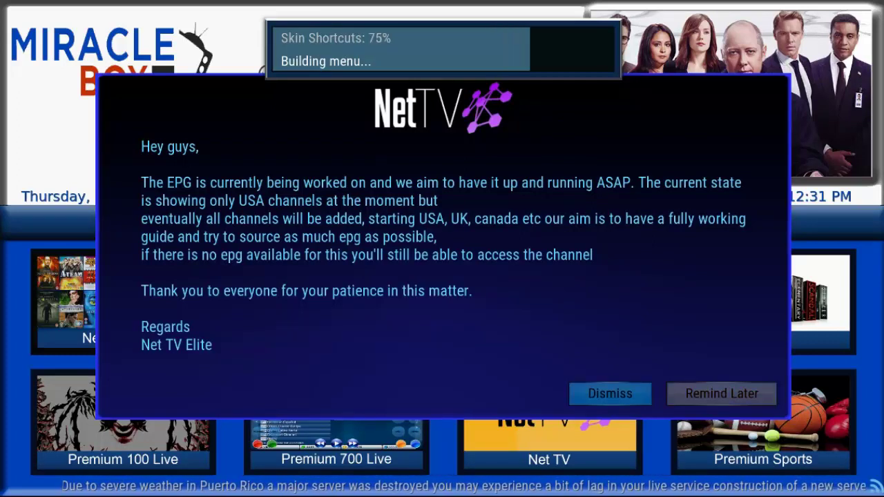
Dismiss the NetTV message and let the Skin Shortcuts menu build complete.
key(Return)
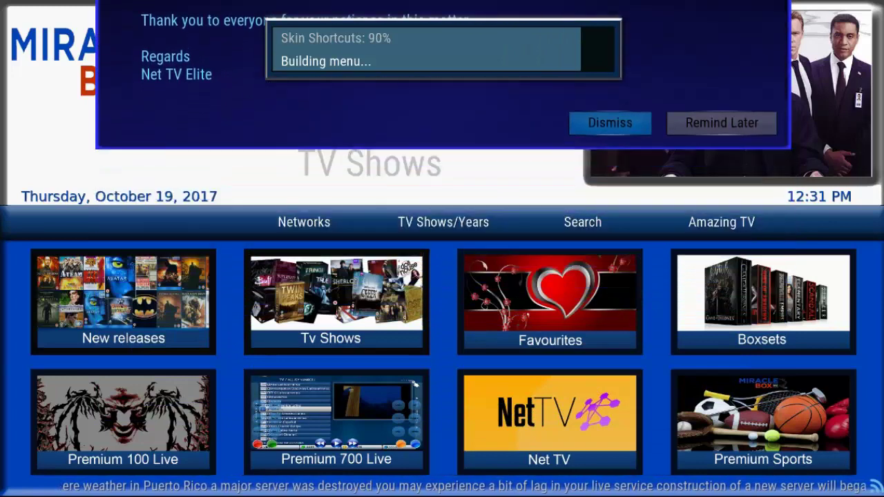